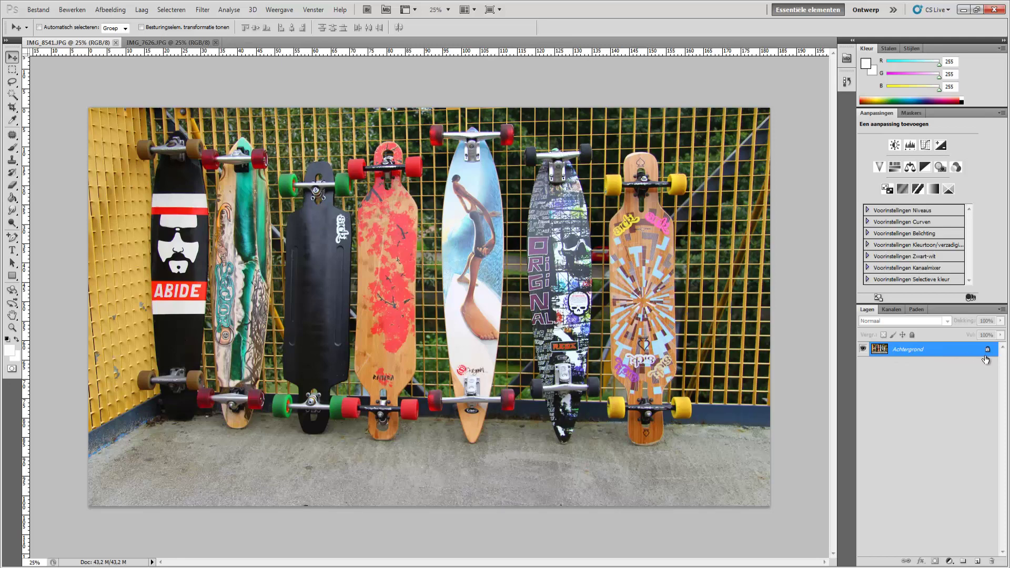
Convert the locked Achtergrond background into an editable layer named Laag 0
double_click(882, 352)
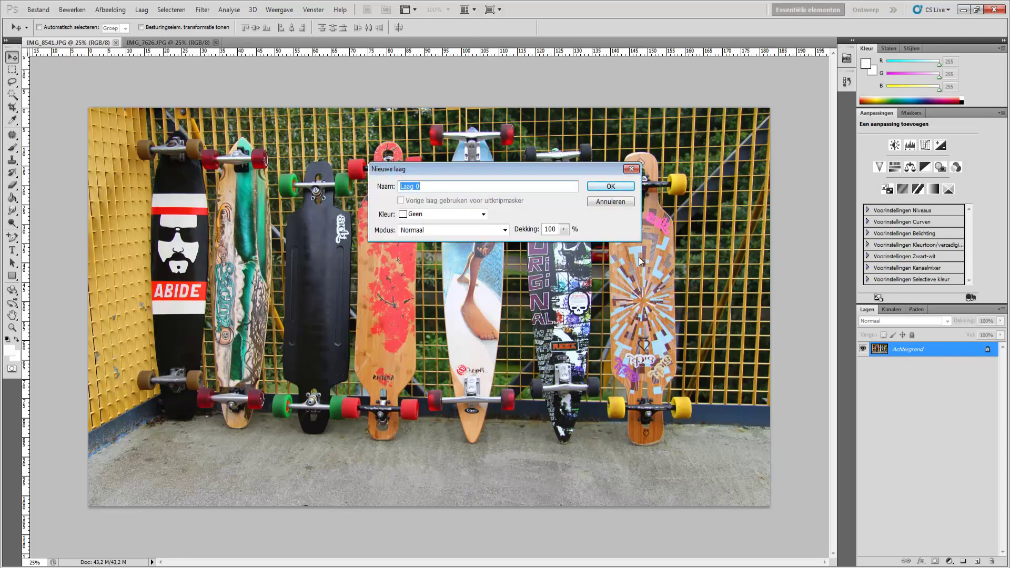
left_click(610, 187)
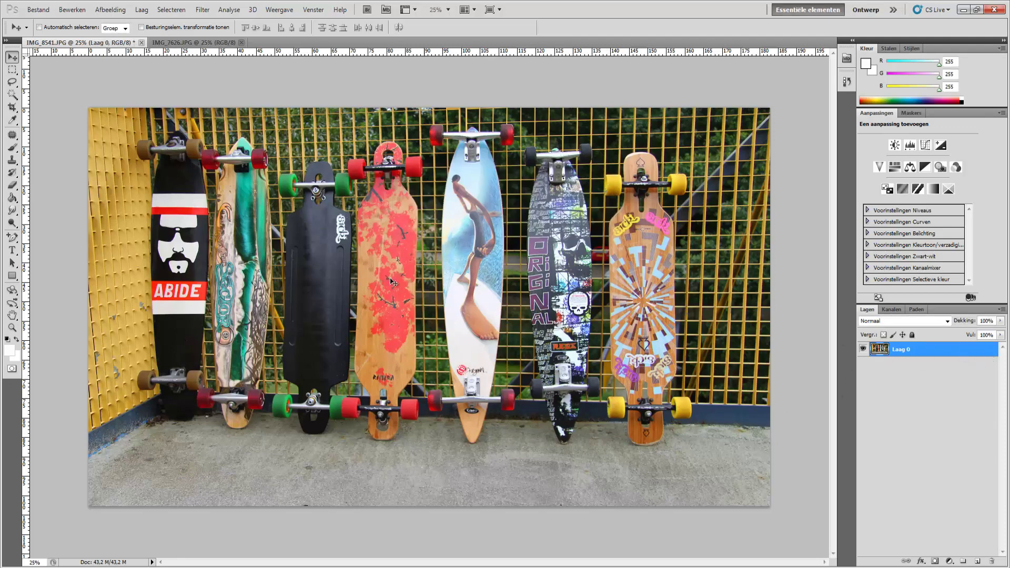
left_click(12, 69)
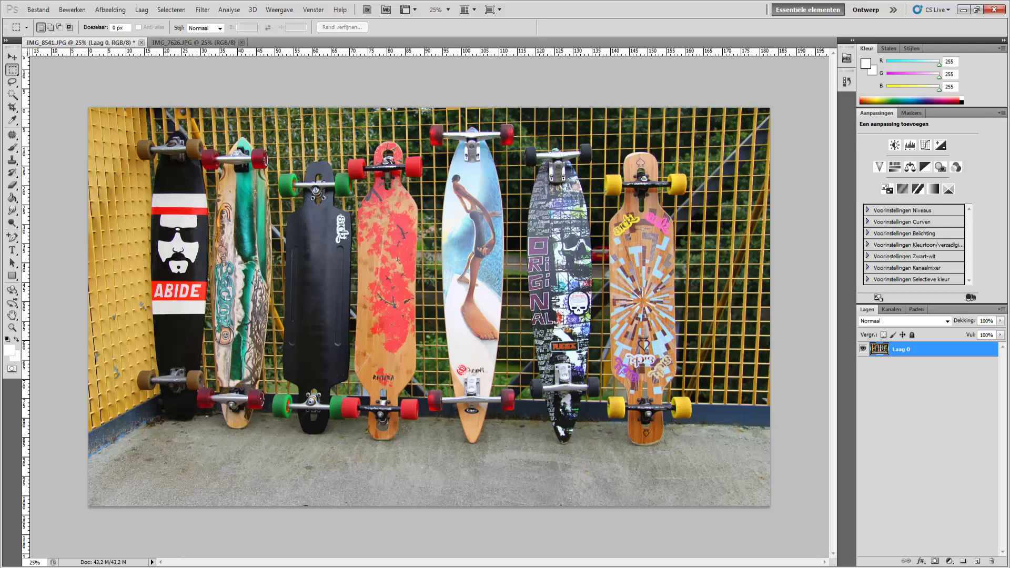
left_click_drag(374, 129, 711, 461)
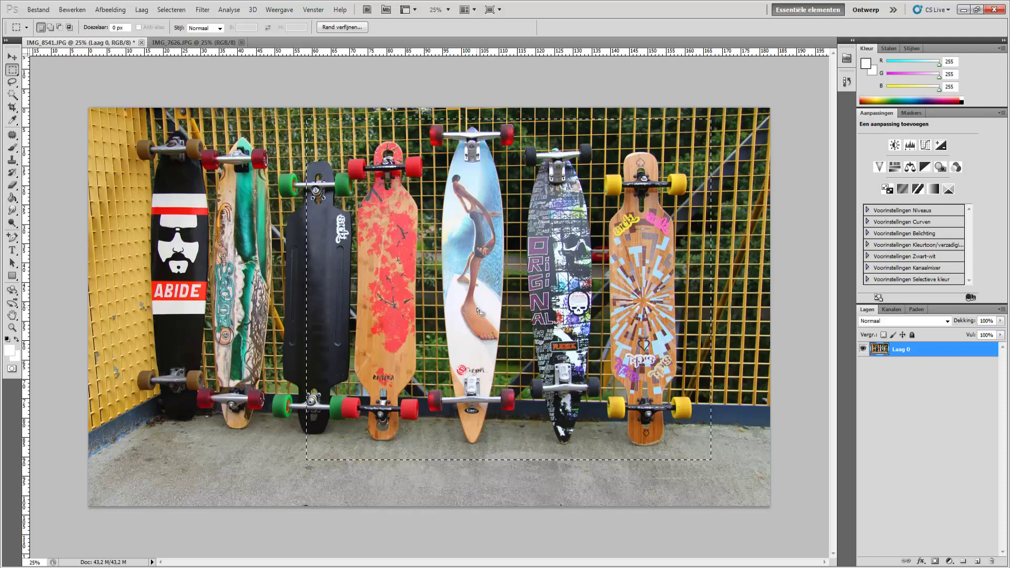
key("ctrl+j")
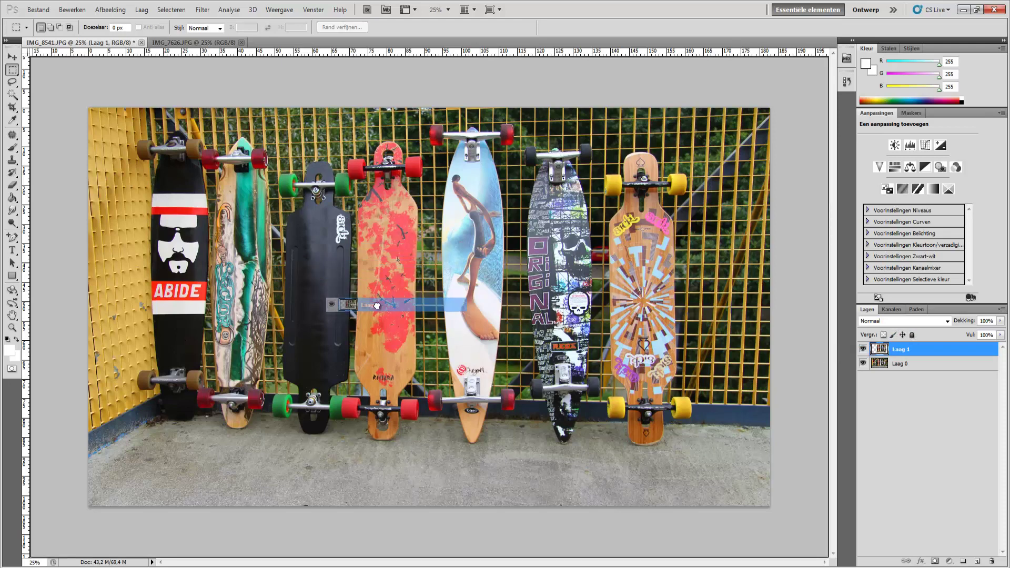
left_click_drag(881, 351, 291, 223)
left_click(506, 217)
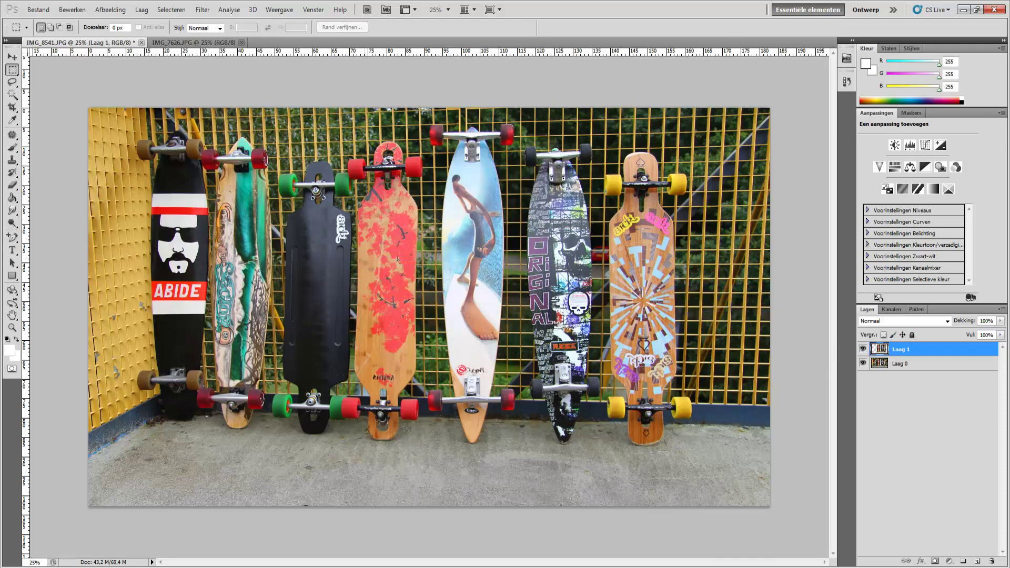
left_click(12, 58)
left_click_drag(445, 251, 250, 284)
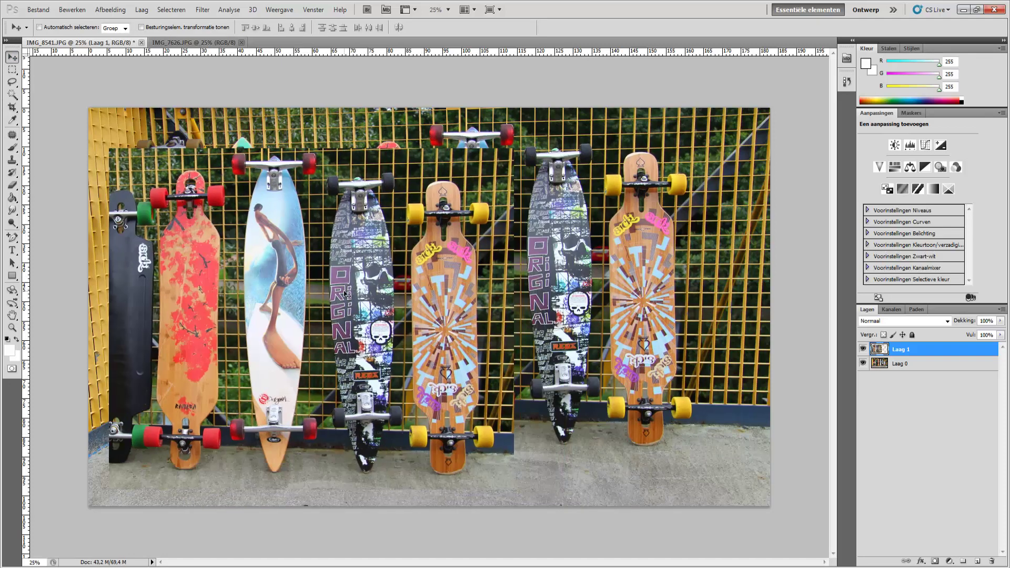
key("ctrl+z")
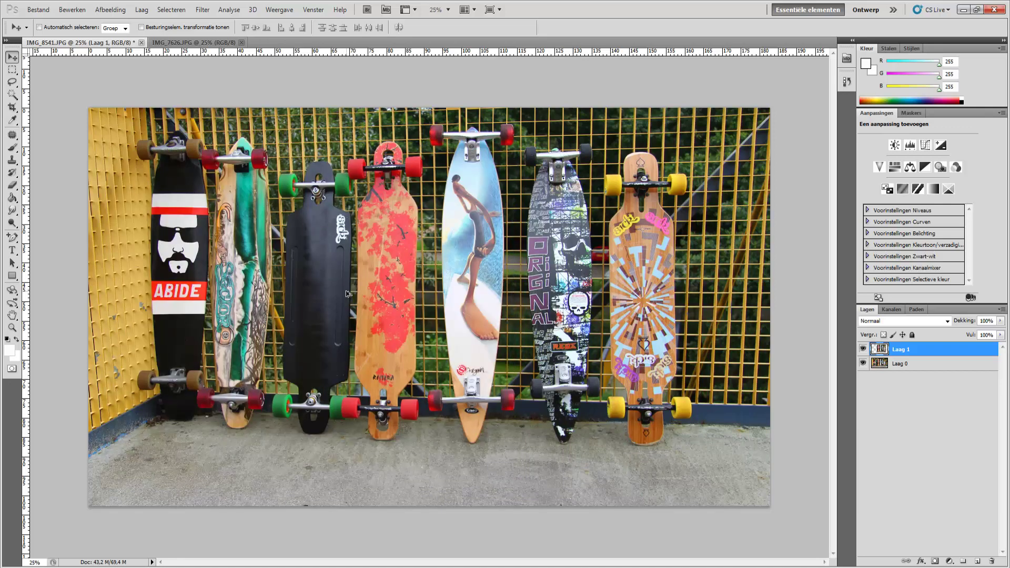
key("ctrl+alt+z")
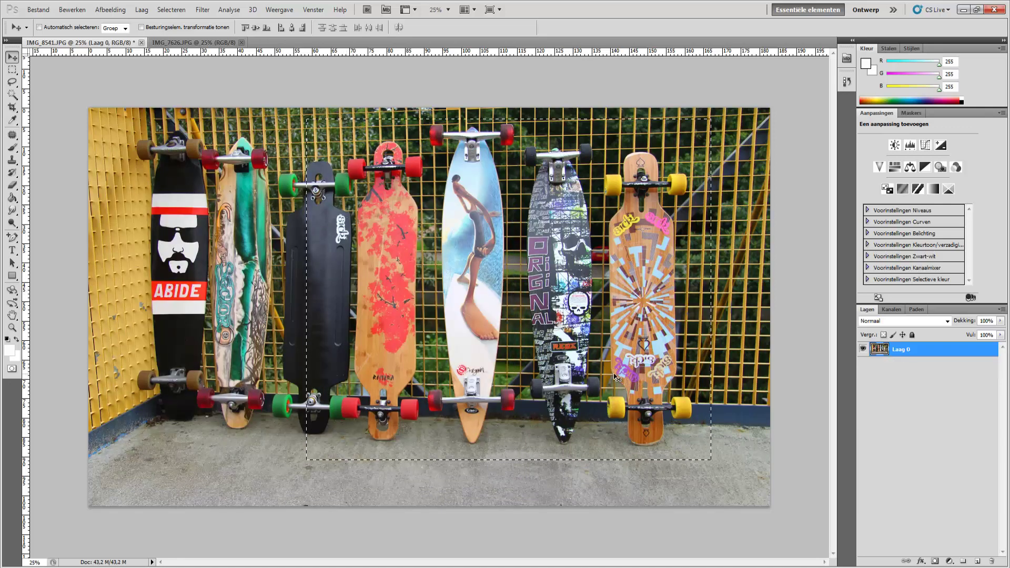
key("ctrl+d")
left_click(13, 70)
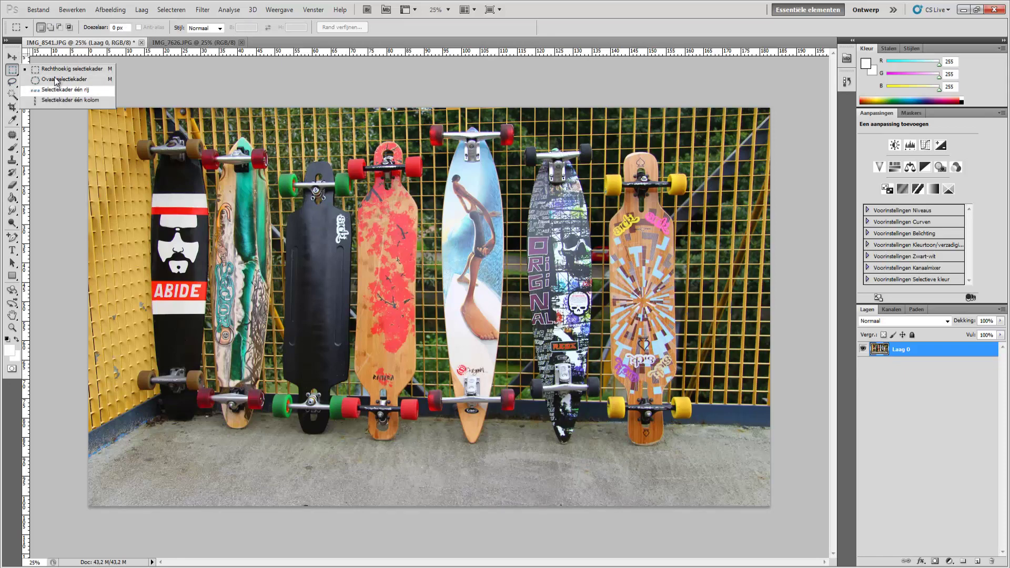
left_click(11, 84)
right_click(12, 85)
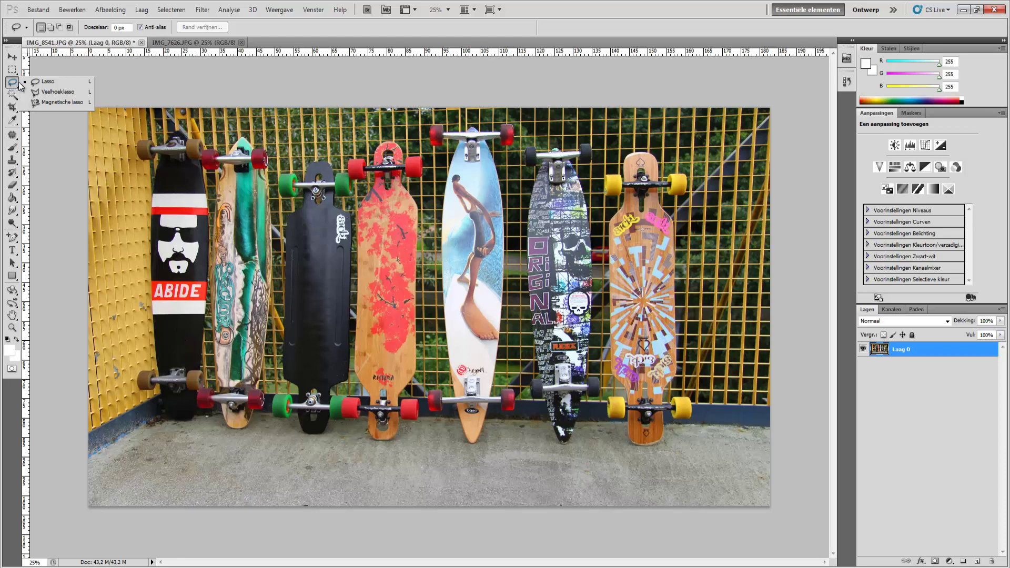
left_click(59, 80)
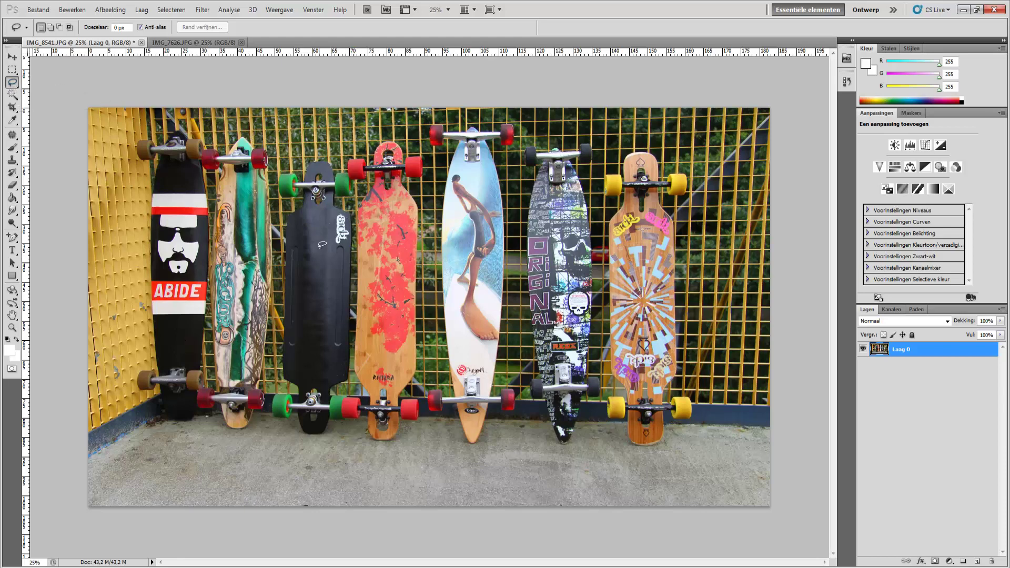
mouse_move(321, 249)
left_mouse_down()
mouse_move(430, 206)
mouse_move(412, 290)
mouse_move(315, 242)
left_mouse_up()
left_click_drag(321, 247, 366, 272)
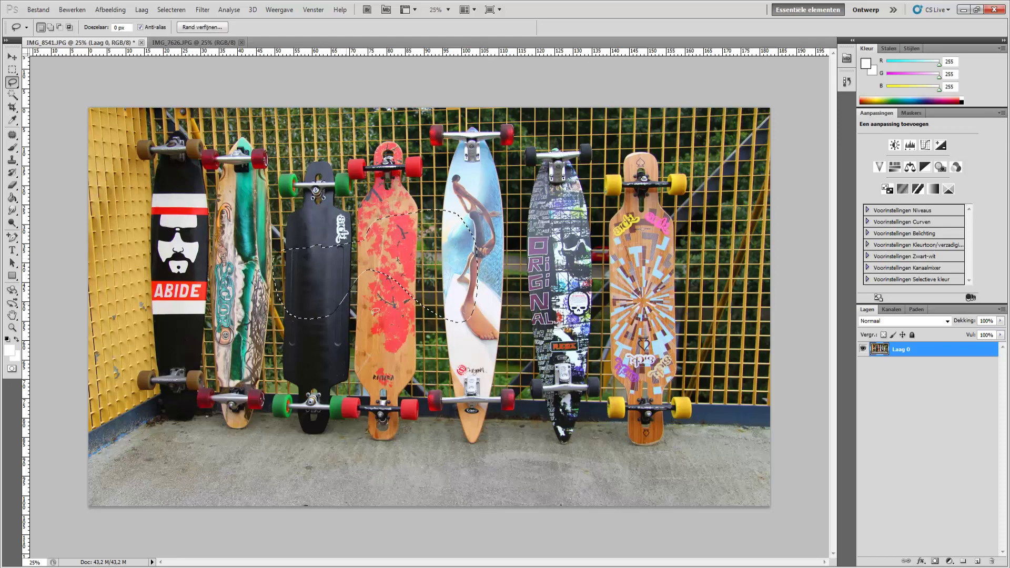
key("ctrl+d")
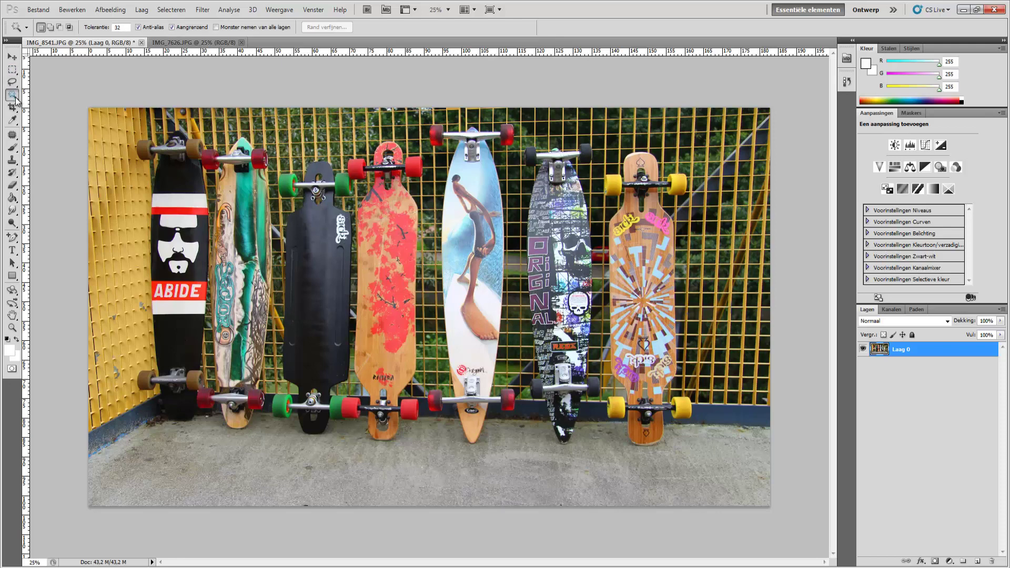
left_click(15, 86)
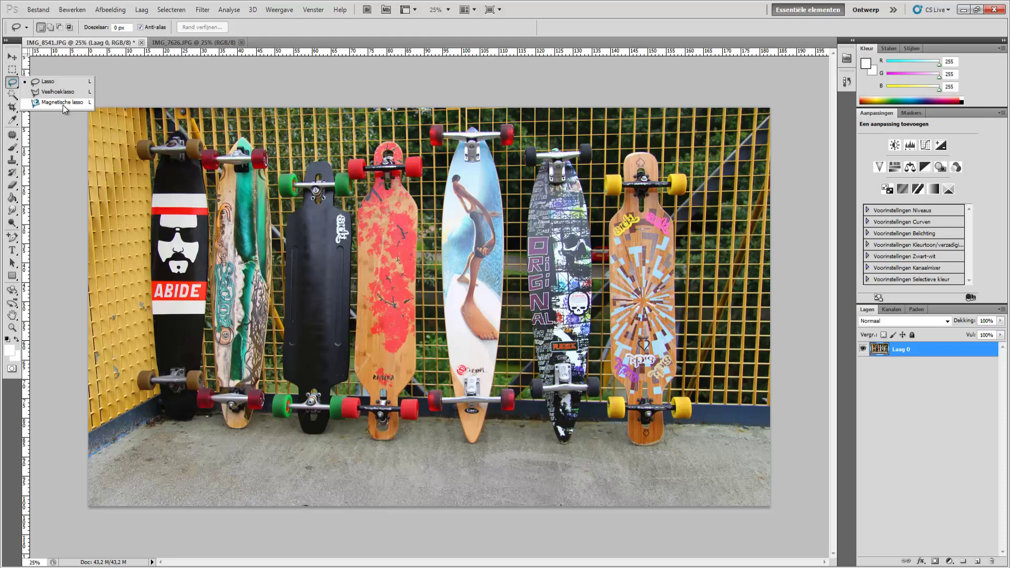
left_click(12, 95)
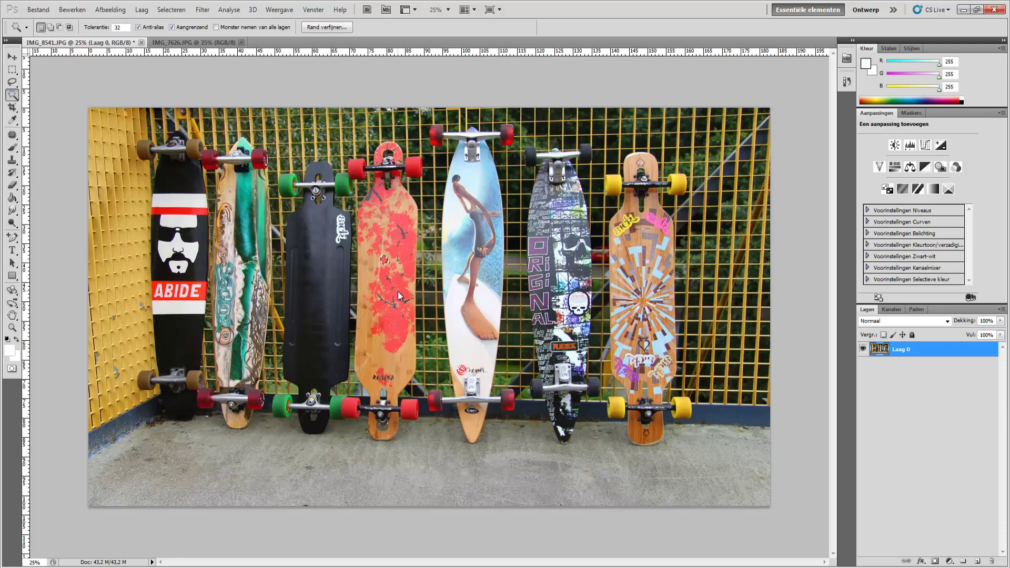
left_click(369, 280)
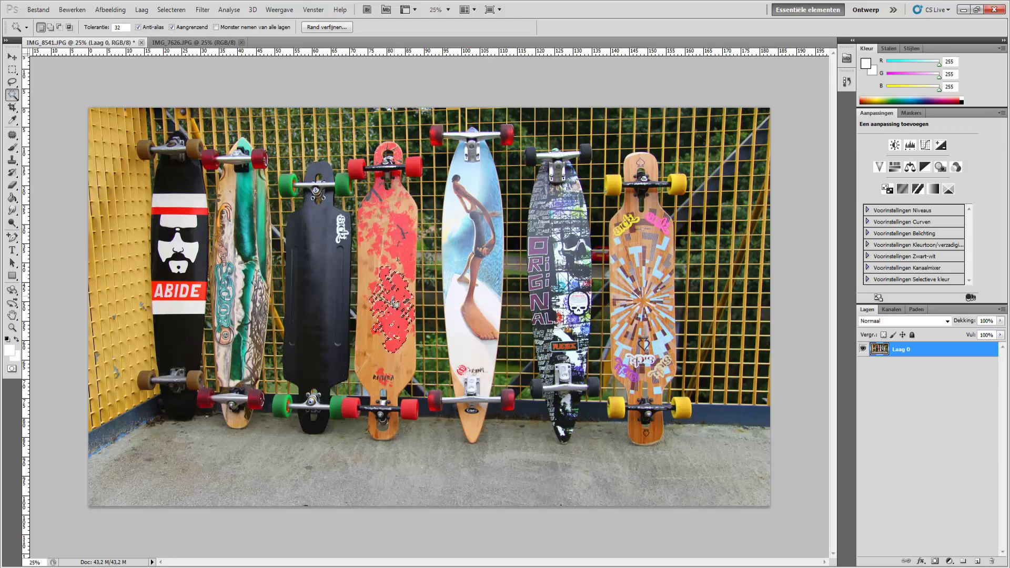
left_click(323, 271)
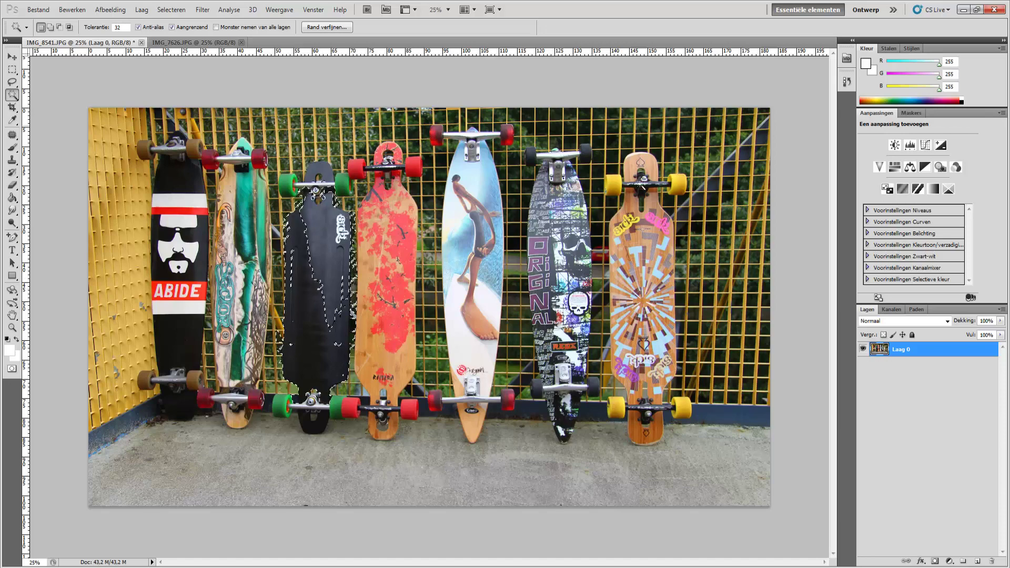
left_click(455, 492)
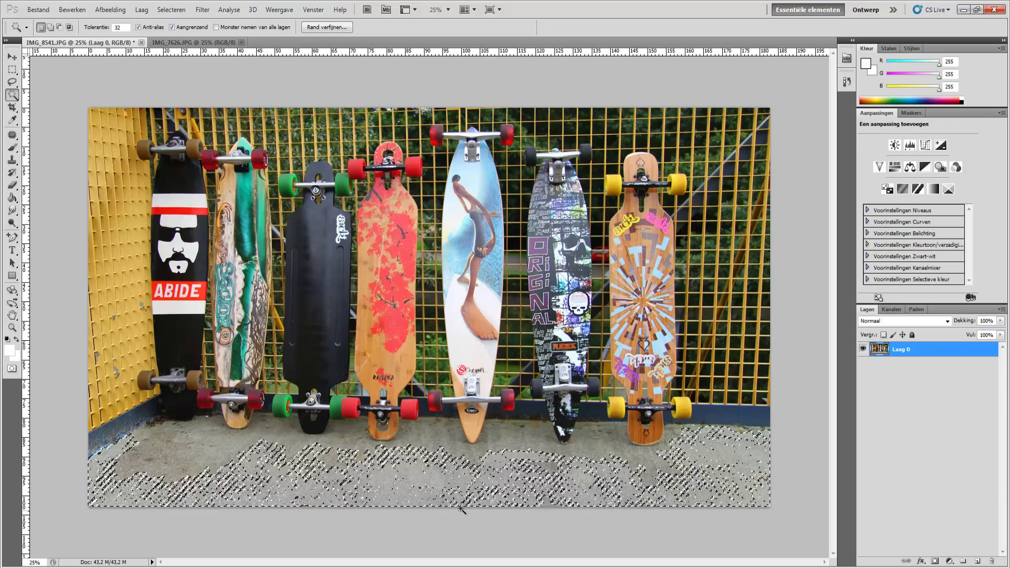
key("ctrl+d")
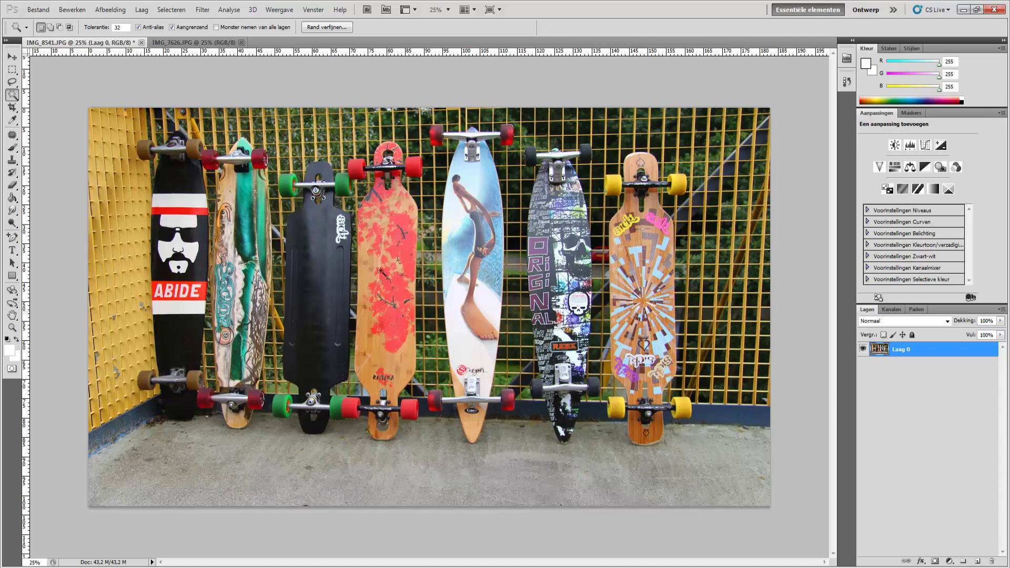
left_click(12, 84)
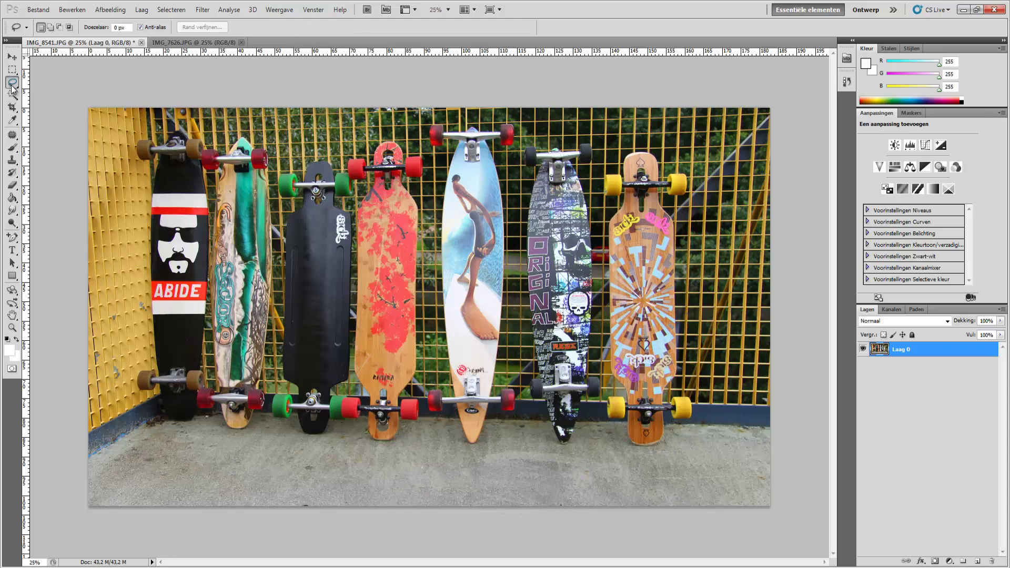
Pick the Magnetic Lasso and zoom in on the surfer longboard's nose
right_click(12, 87)
left_click(57, 104)
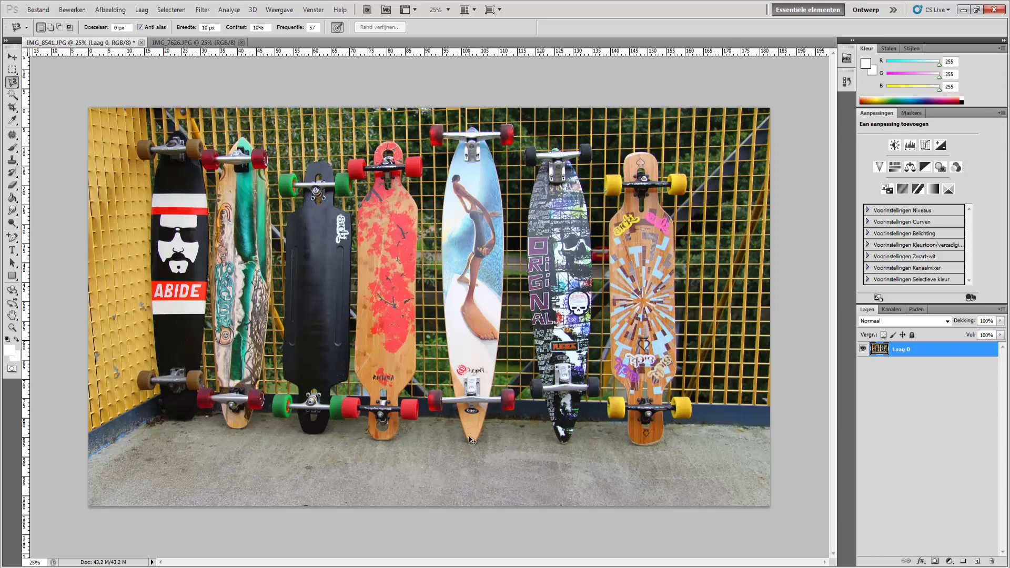
key("ctrl+plus")
key("ctrl+plus")
key("ctrl+plus")
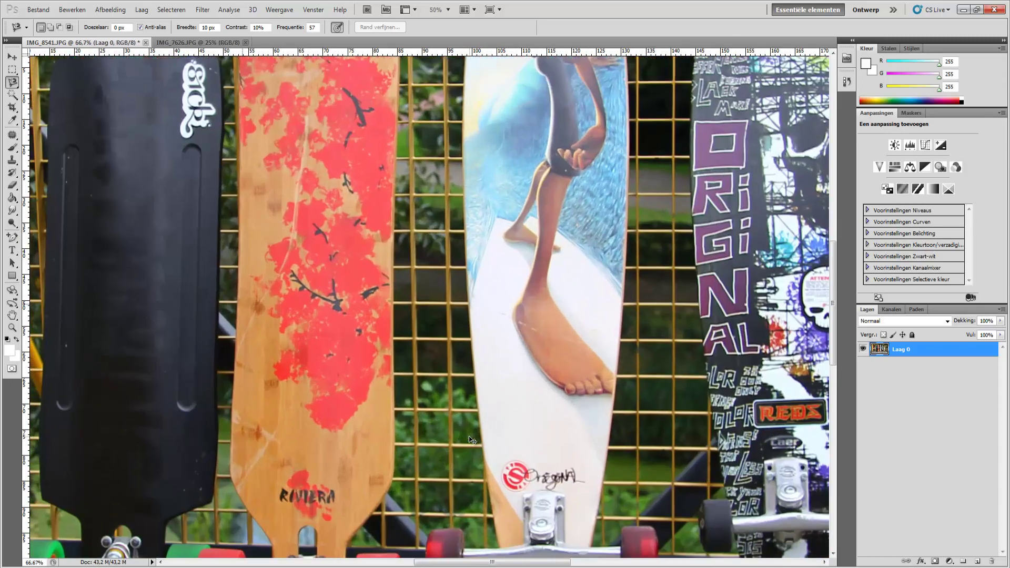
scroll(472, 426, "down", 3)
scroll(473, 420, "down", 1)
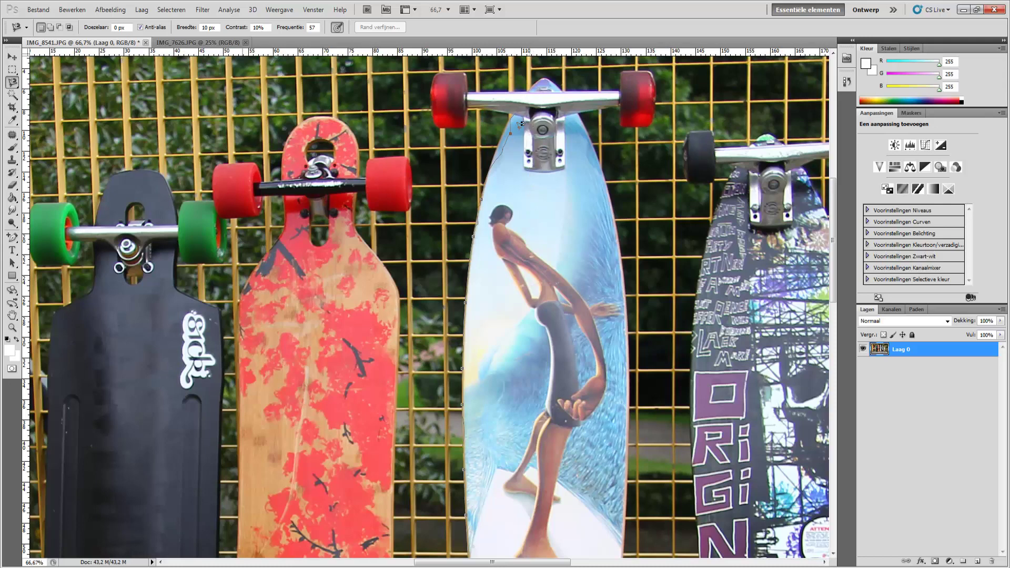
Remove stray anchors at the nose and trace down the board's sides and wheels
key("BackSpace")
key("BackSpace")
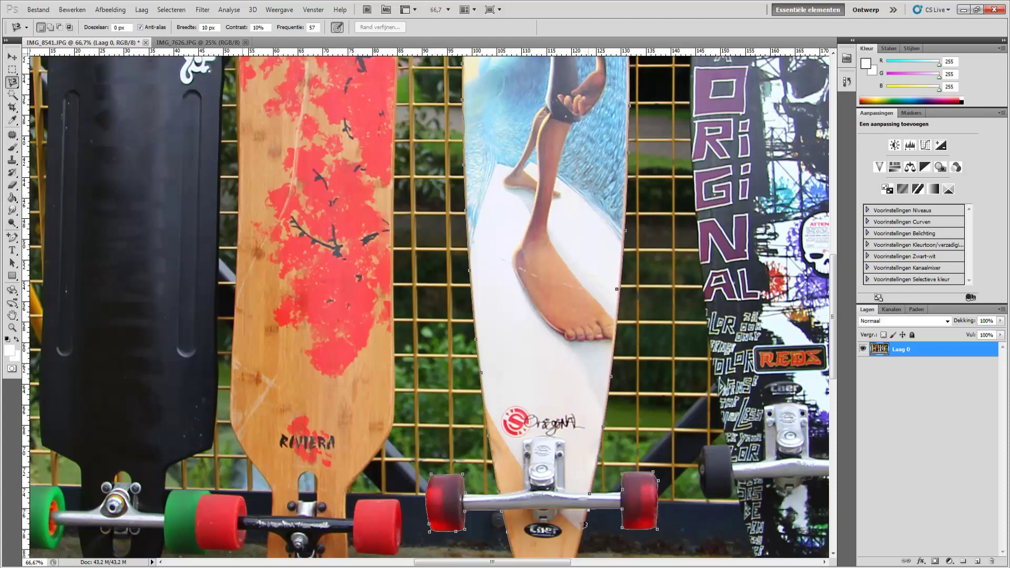
scroll(584, 524, "down", 2)
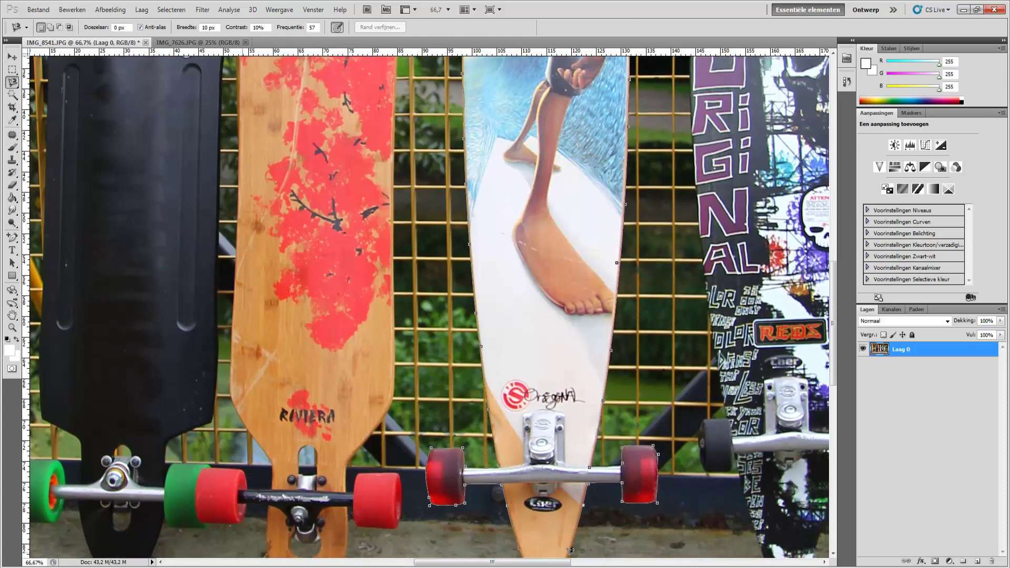
scroll(571, 550, "down", 2)
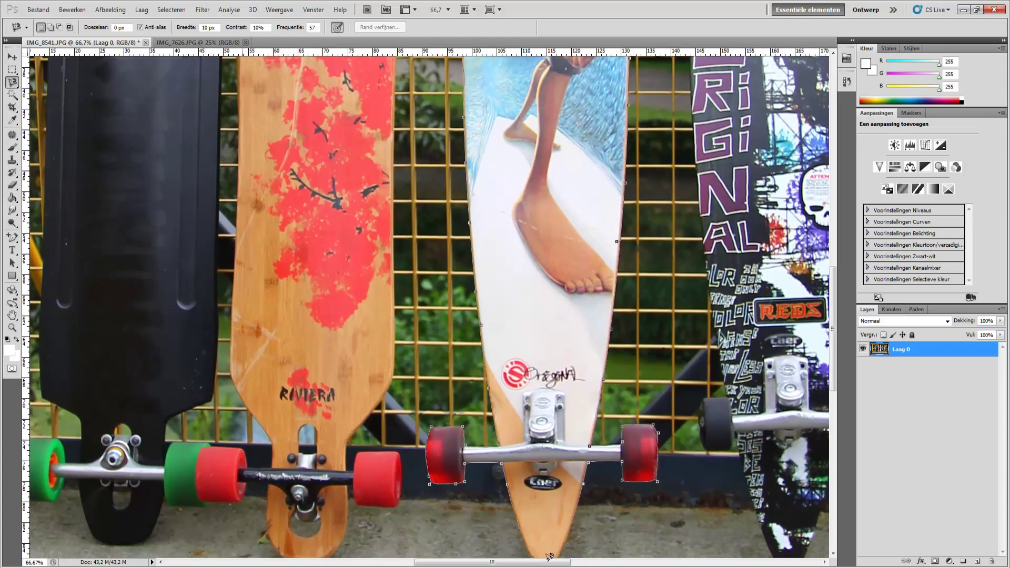
scroll(549, 556, "down", 1)
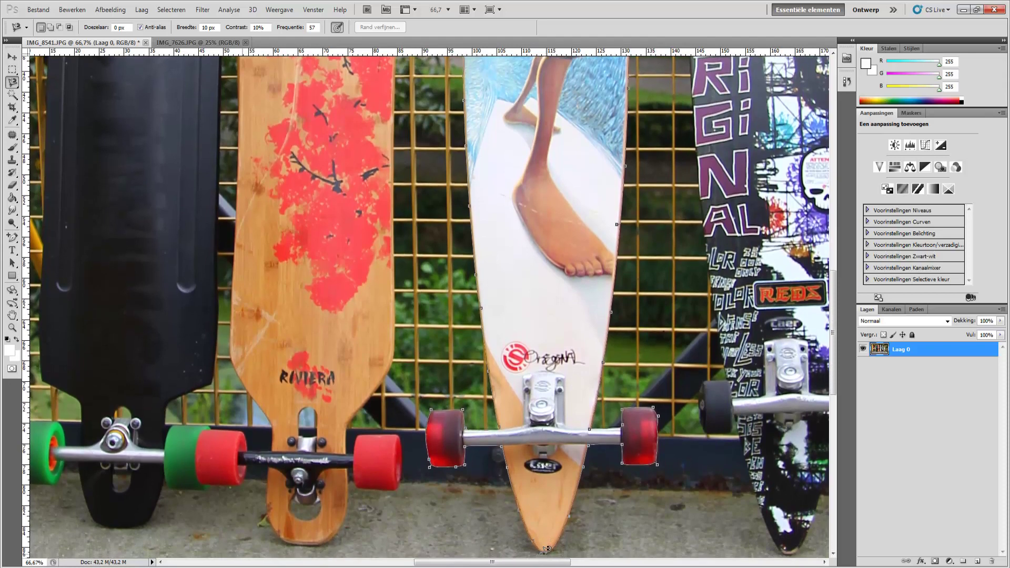
Close the lasso into a longboard selection, trying Ctrl+J and then undoing it
left_click(540, 551)
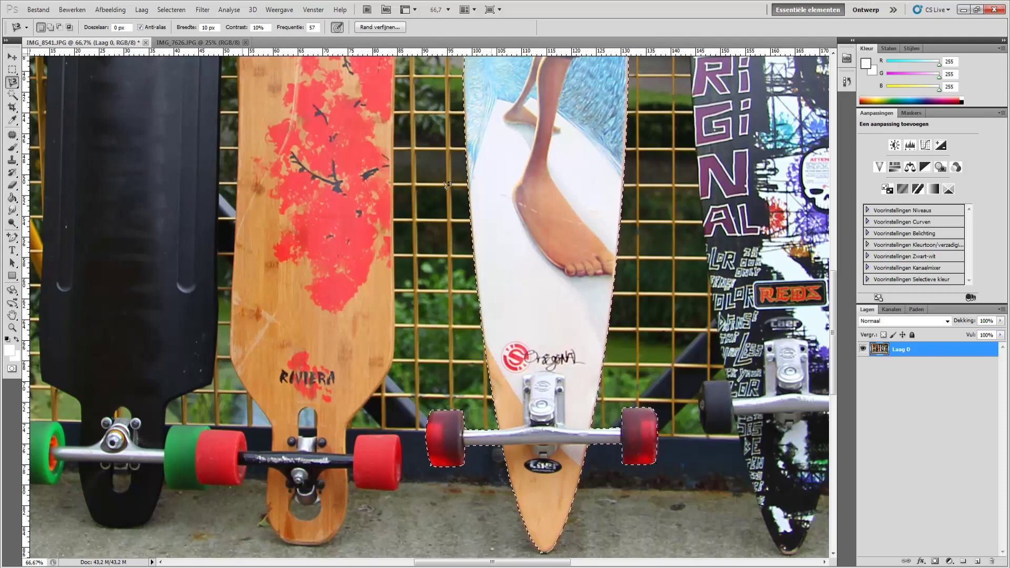
key("ctrl+j")
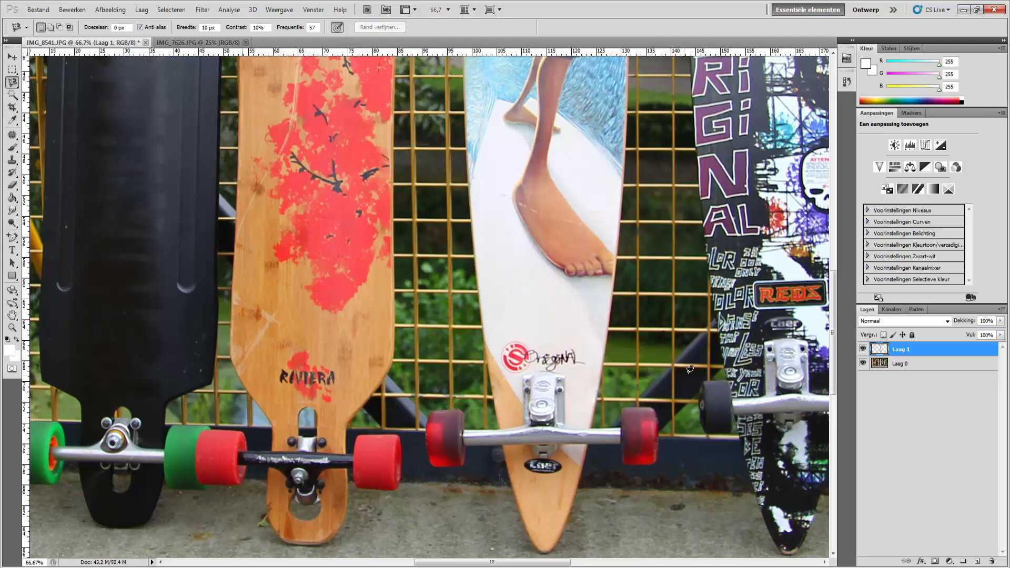
key("ctrl+z")
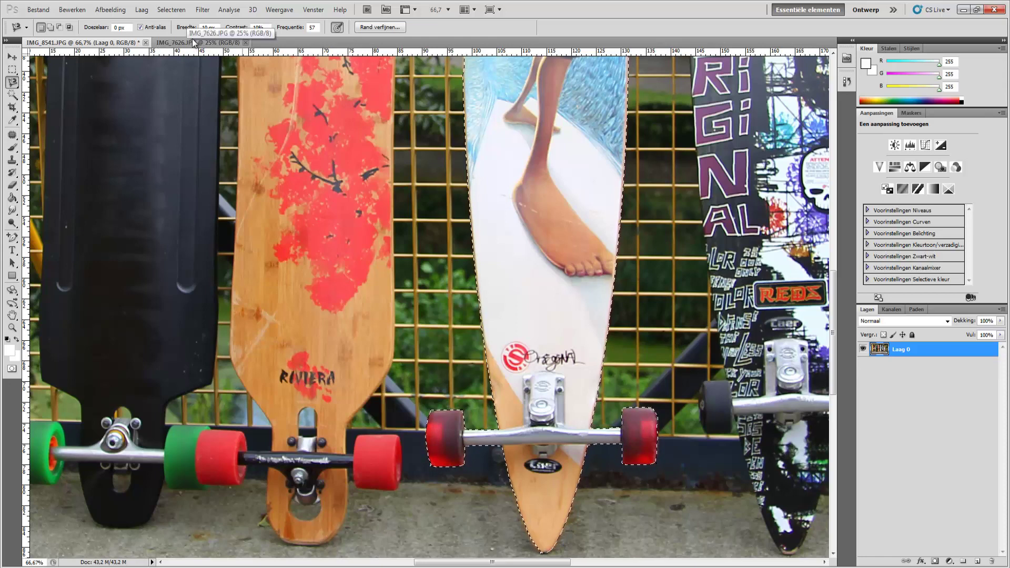
Paste the longboard into IMG_7626 as Laag 1 and drag it beside the lamp
left_click(176, 44)
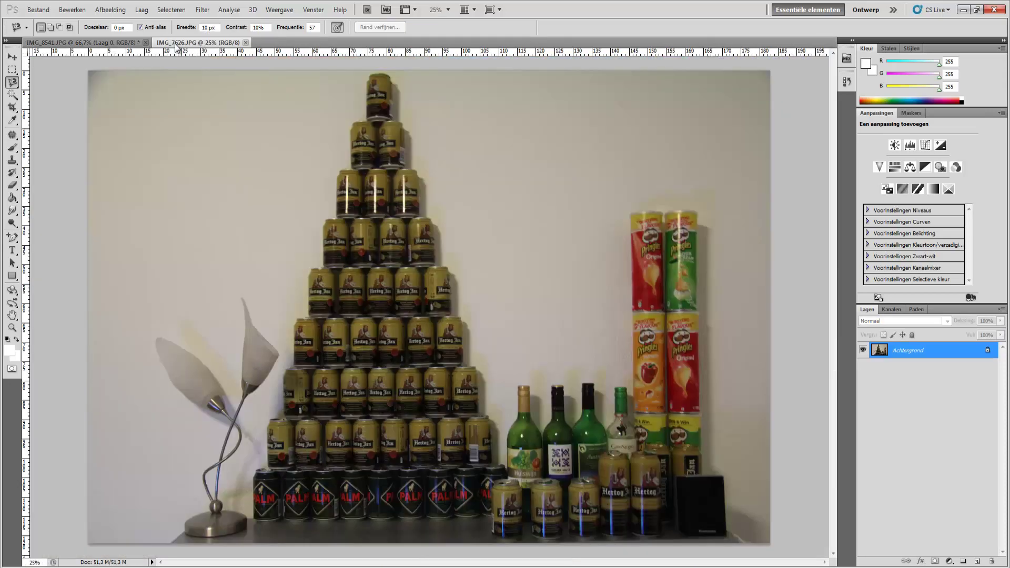
left_click(12, 57)
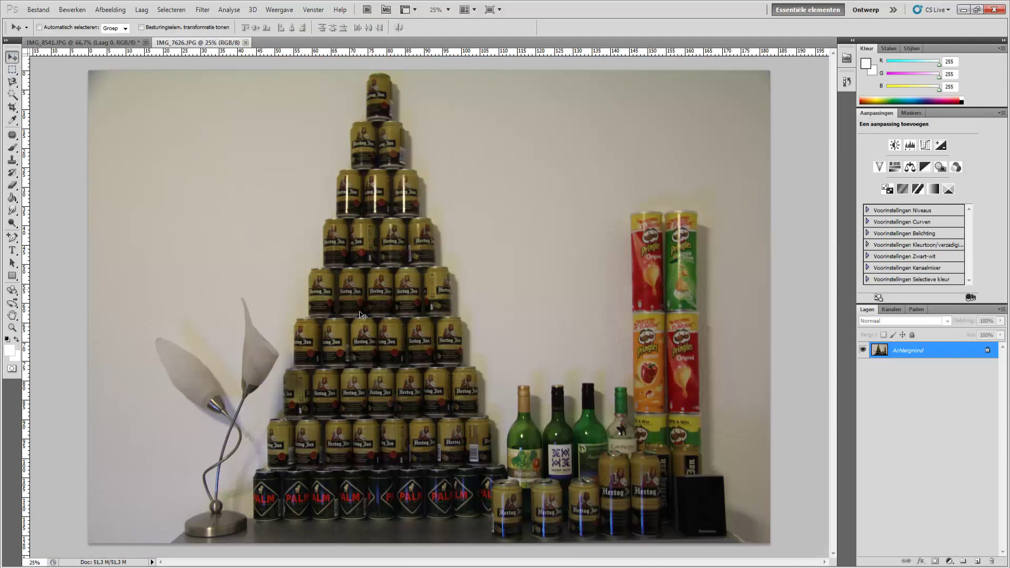
key("ctrl+v")
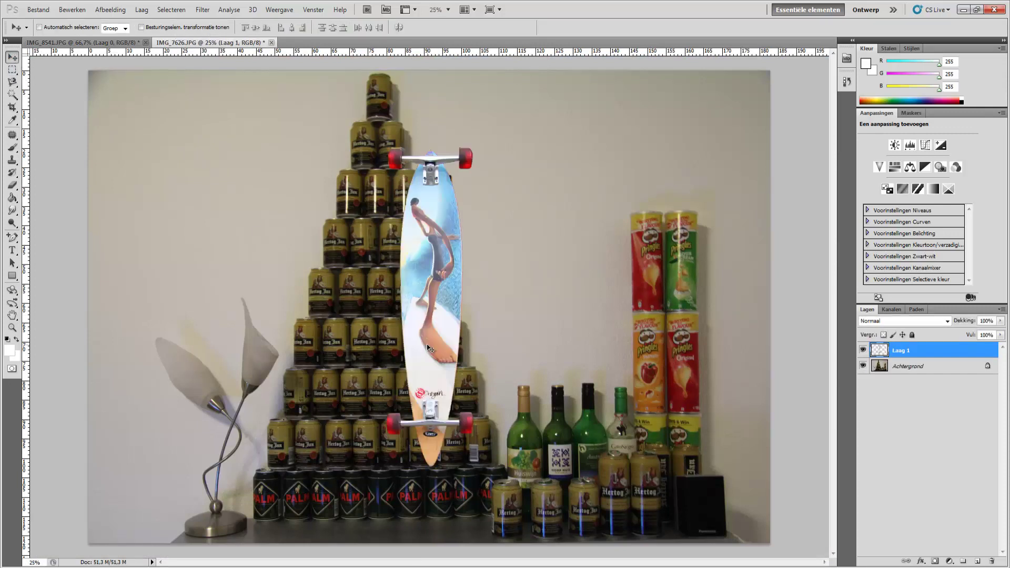
left_click_drag(412, 278, 181, 344)
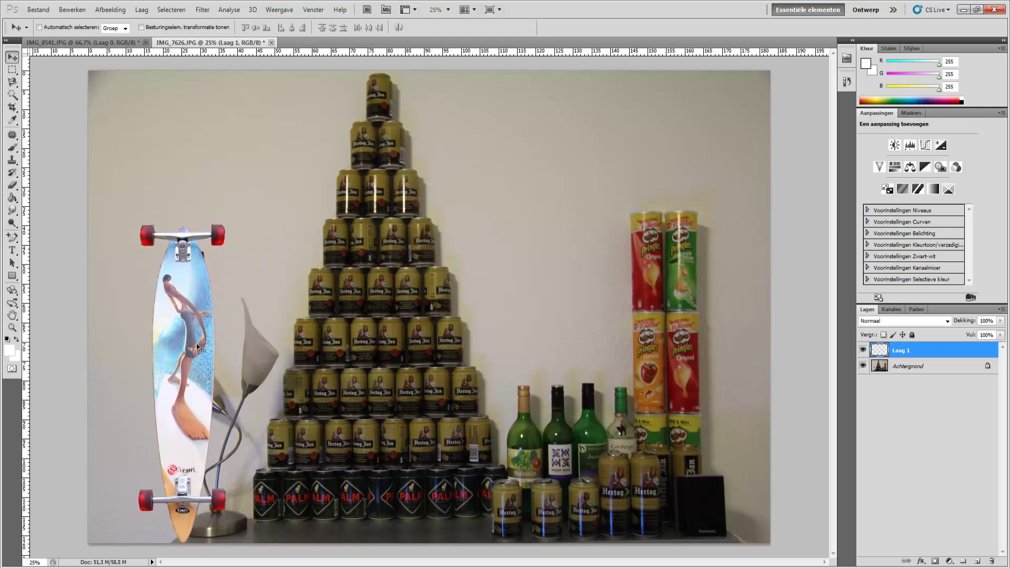
left_click(916, 411)
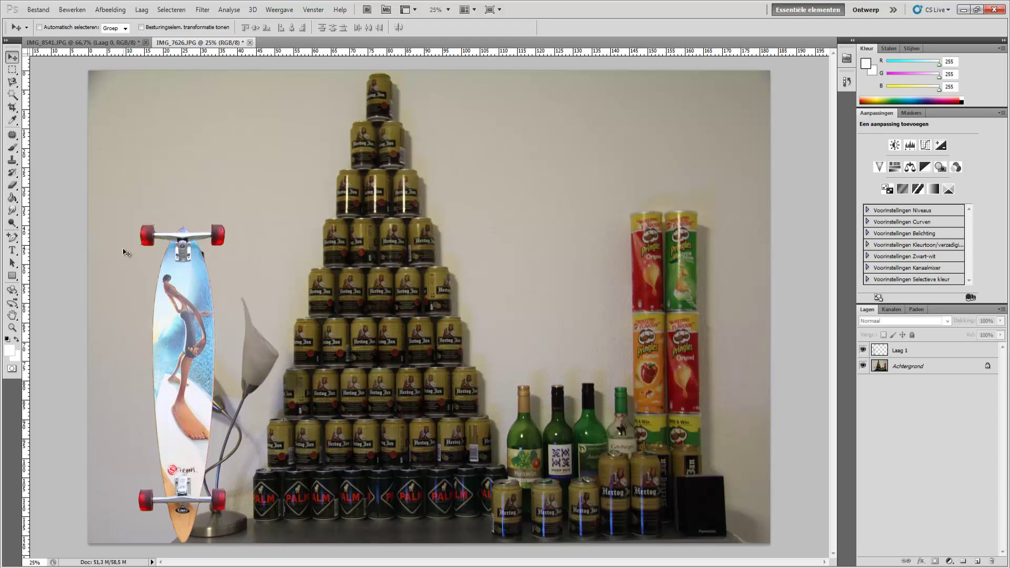
Zoom in twice and pan to inspect the pasted longboard's edges
key("ctrl+plus")
key("ctrl+plus")
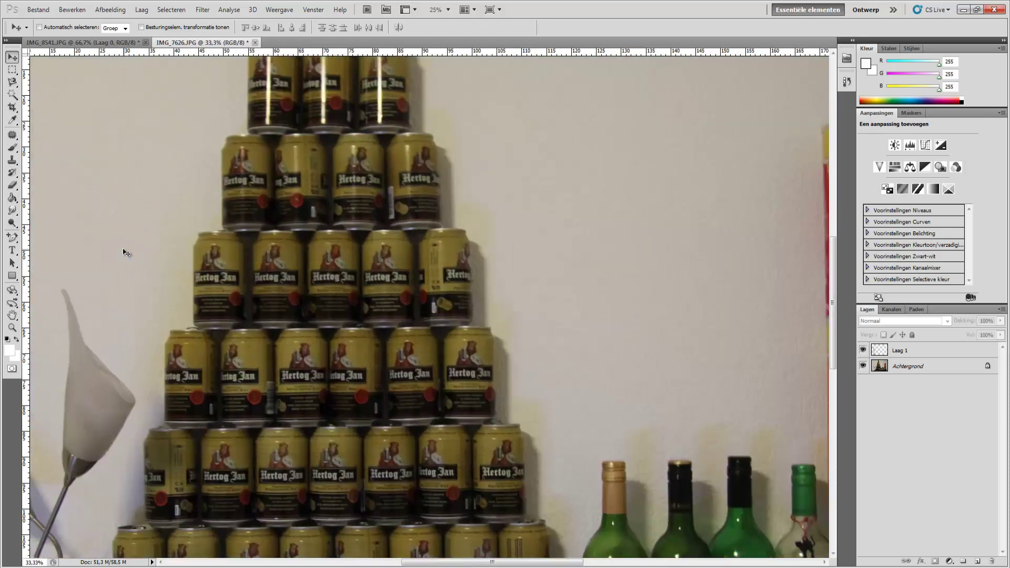
key("ctrl+plus")
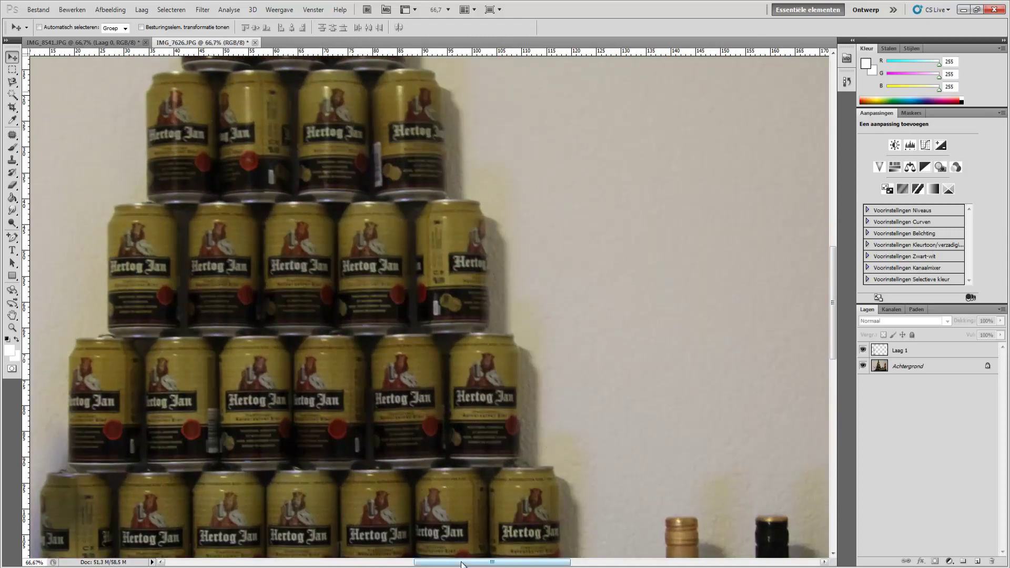
mouse_move(465, 561)
left_mouse_down()
mouse_move(284, 562)
mouse_move(316, 562)
left_mouse_up()
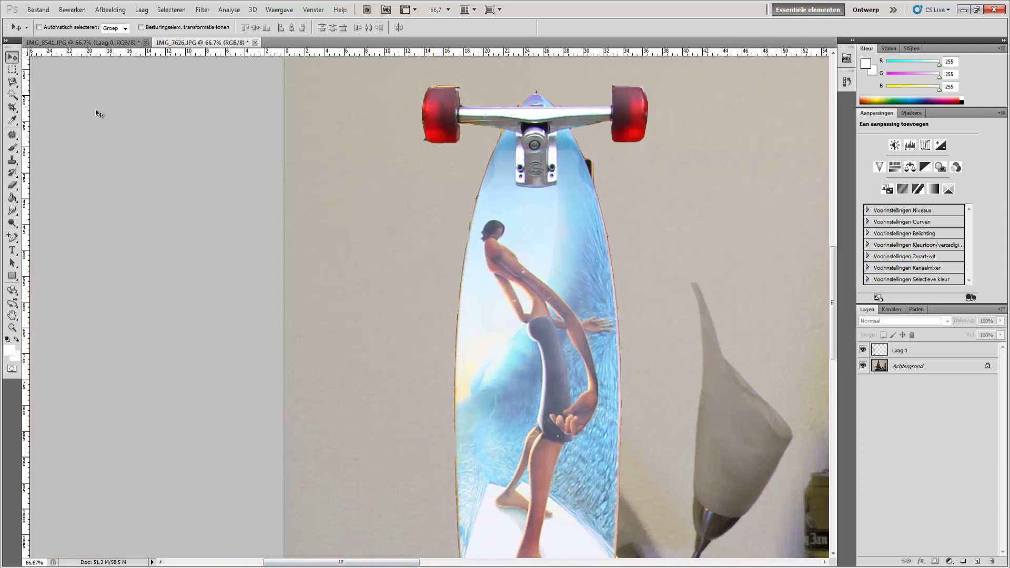
Select the Eraser tool, make Laag 1 active, and zoom back out
left_click(12, 186)
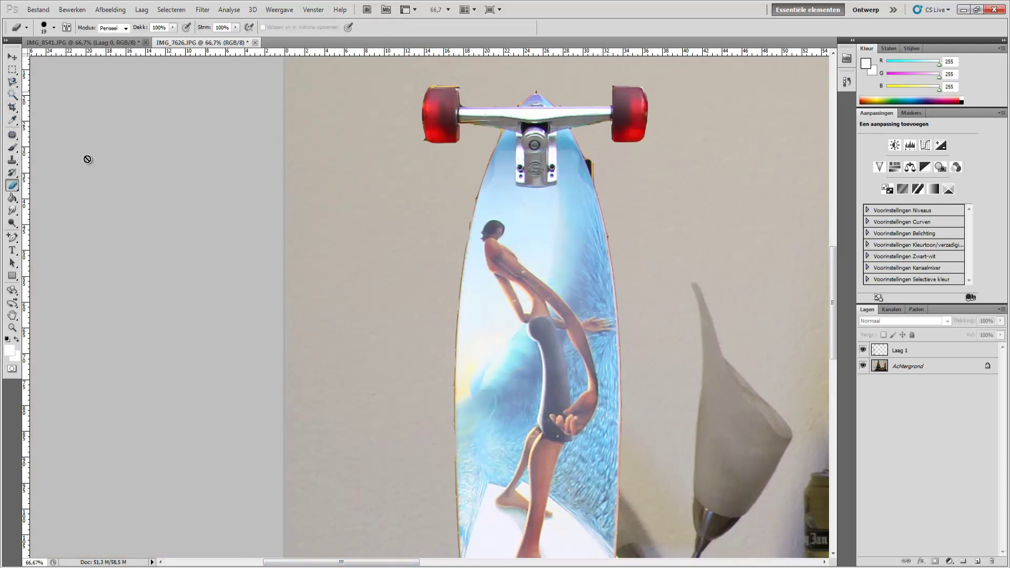
left_click(886, 350)
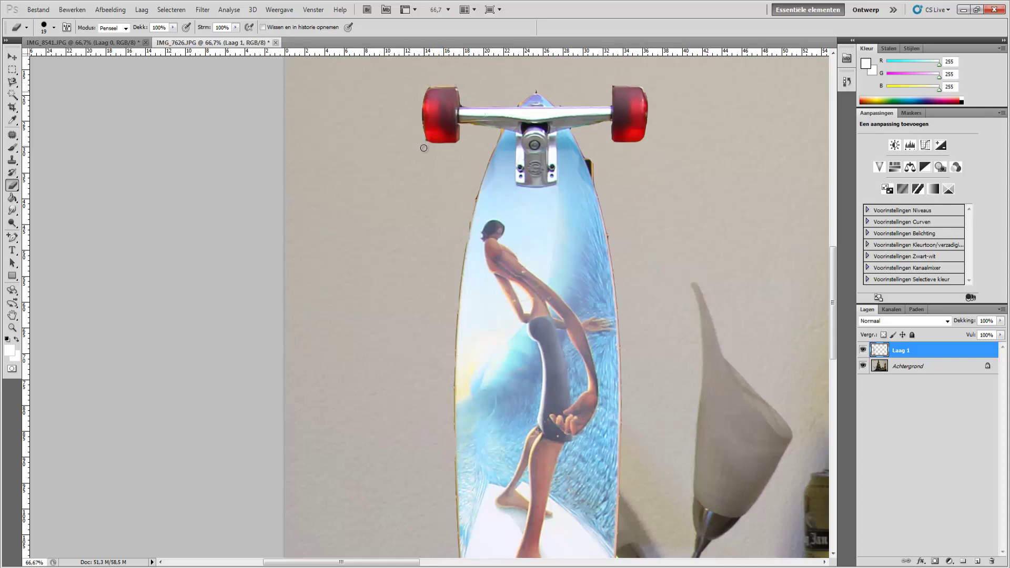
scroll(590, 256, "down", 1)
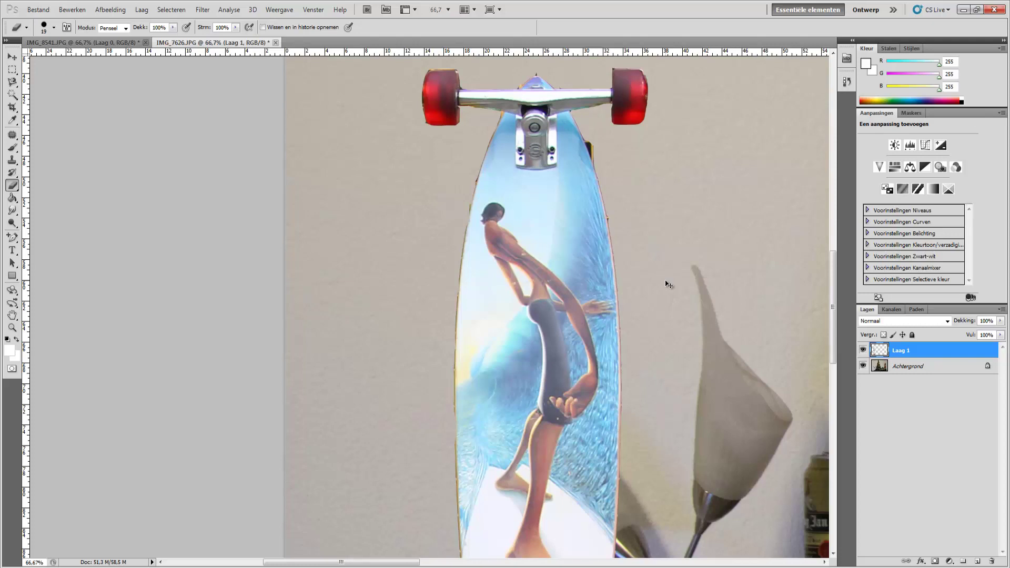
scroll(667, 284, "down", 1)
scroll(667, 284, "down", 1)
scroll(667, 284, "down", 1)
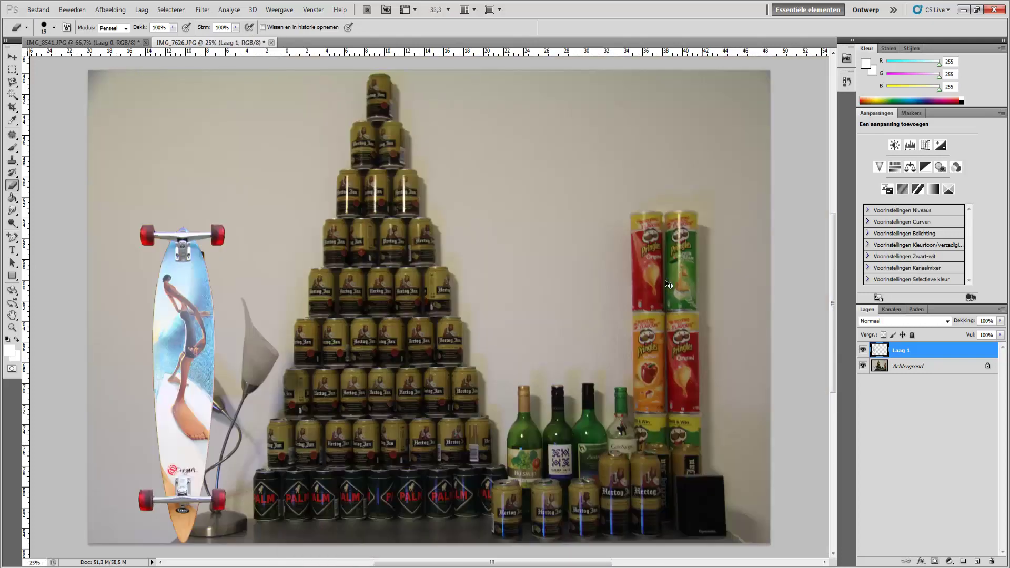